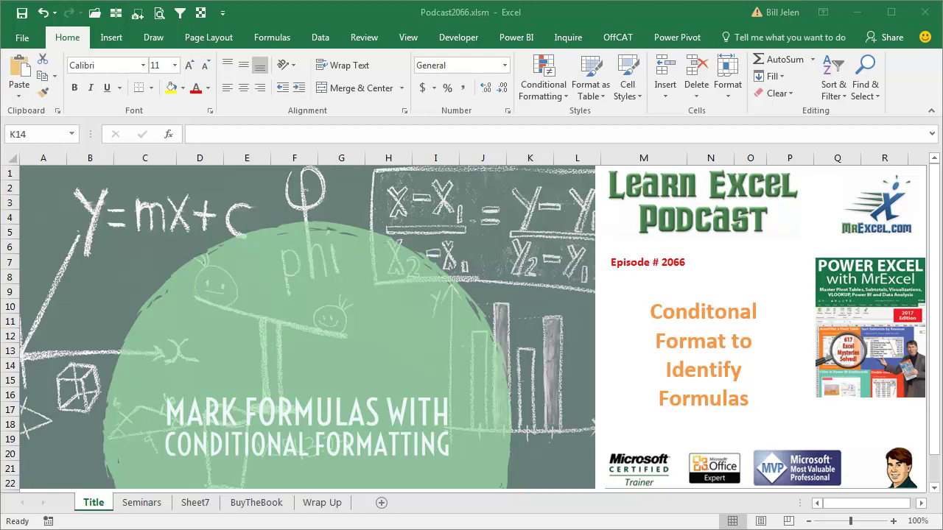
Step: Move past the Seminars sheet to the empty Sheet7 worksheet
left_click(141, 503)
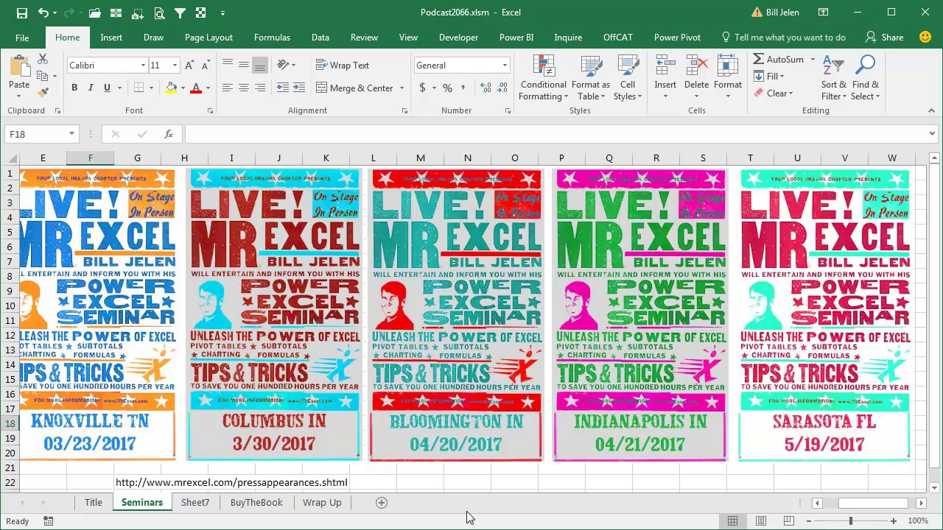
left_click(191, 503)
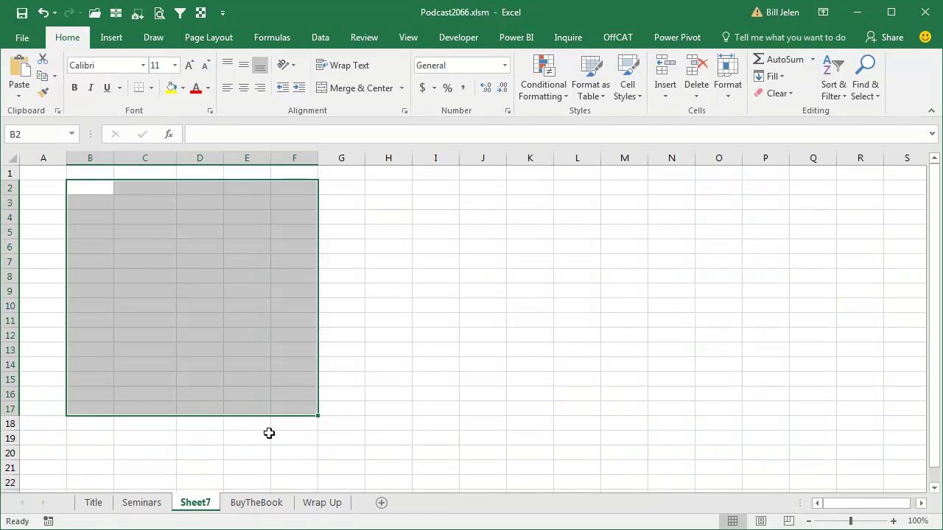
Step: Fill B2:F17 with 1234 and enter the formula =2+2 in C4
type("1234")
key("ctrl+Return")
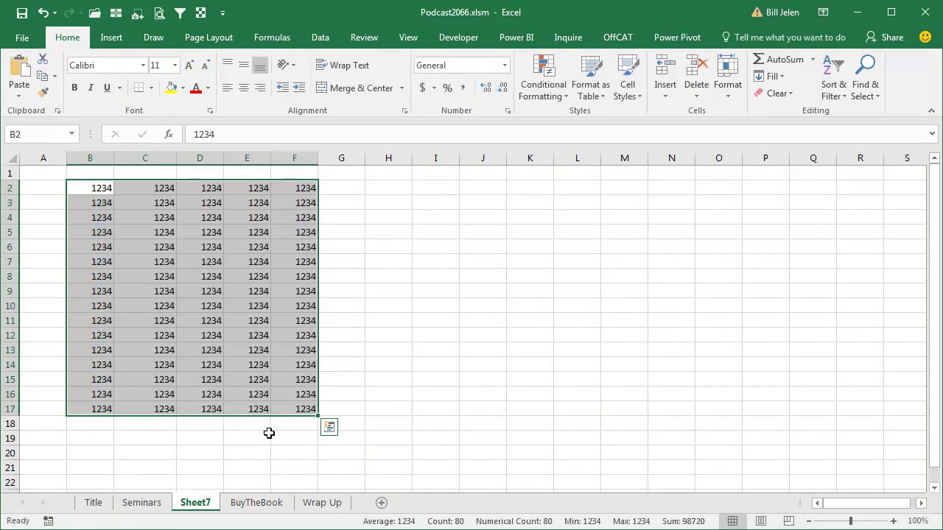
key("Right")
key("Down")
key("Down")
type("=2+2")
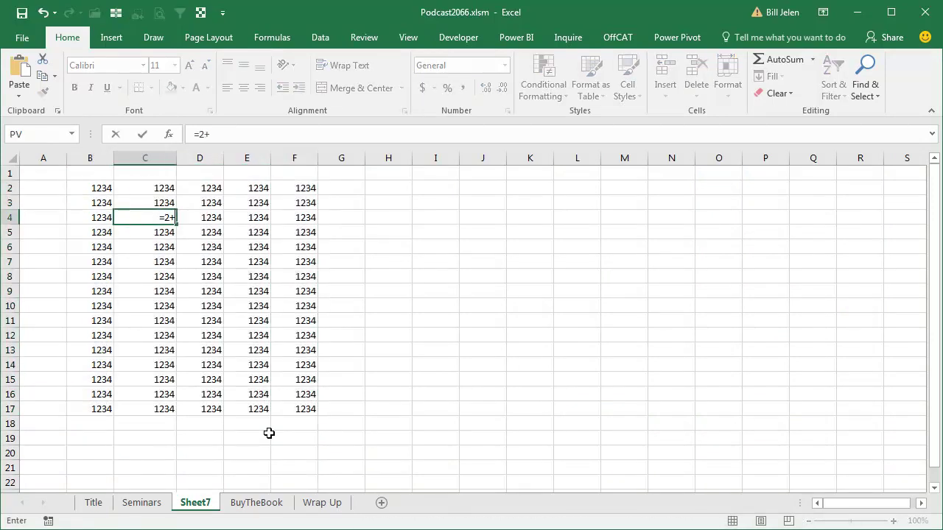
key("ctrl+Return")
Step: Copy the =2+2 formula from C4 into E8 and D13
key("ctrl+c")
key("Down")
key("Down")
key("Down")
key("Right")
key("Down")
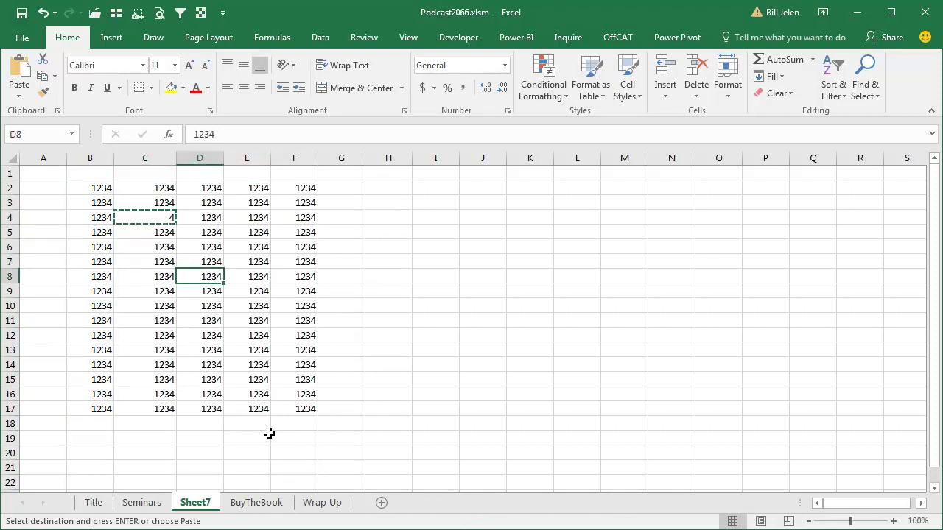
key("Right")
key("Down")
key("Down")
key("Down")
key("Down")
key("Down")
key("Left")
key("ctrl+v")
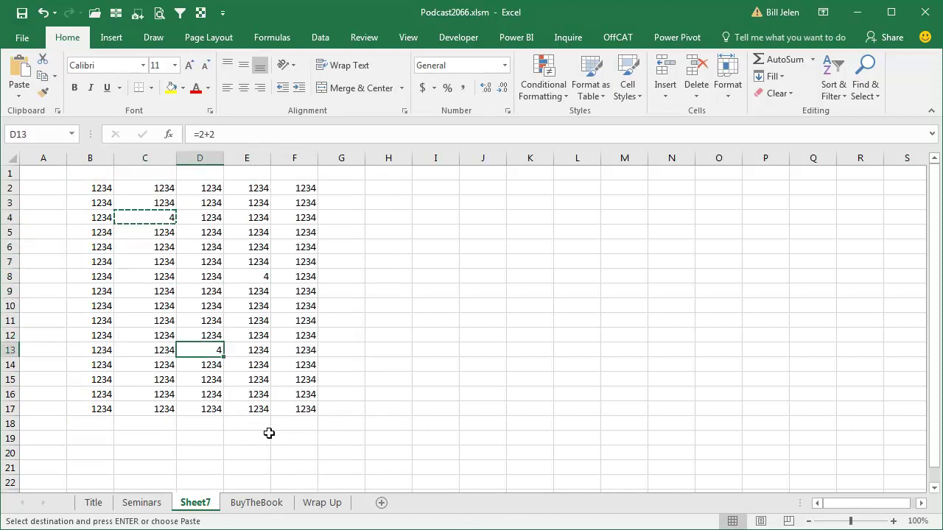
left_click(862, 93)
left_click(884, 184)
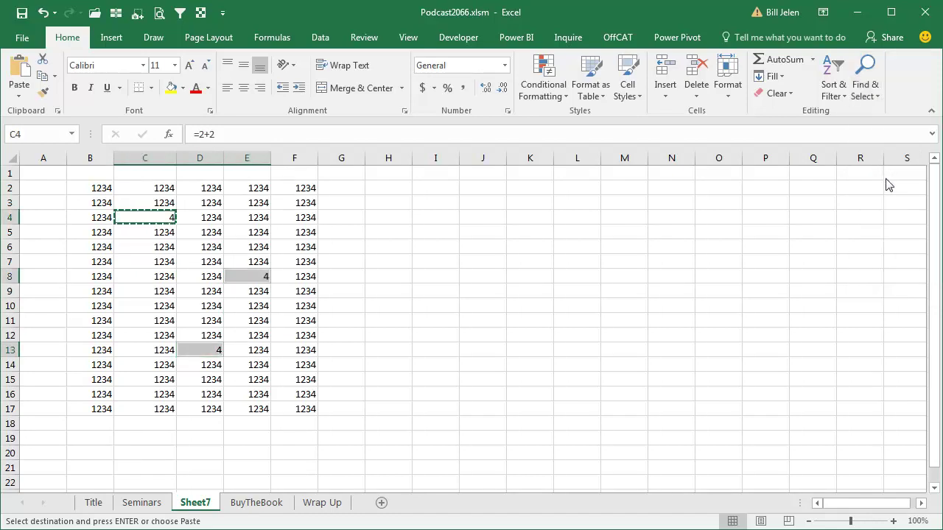
left_click(171, 87)
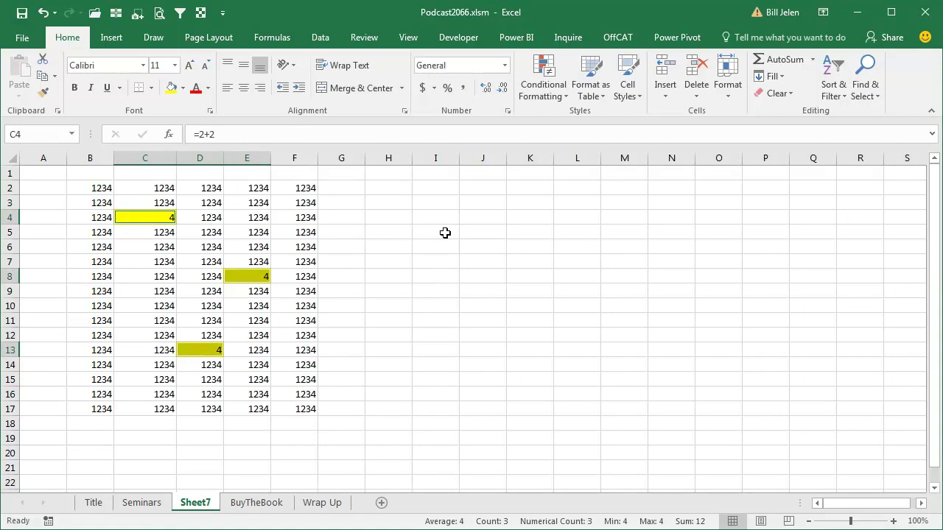
left_click(247, 277)
key("F2")
key("BackSpace")
key("BackSpace")
key("BackSpace")
key("BackSpace")
type("1234")
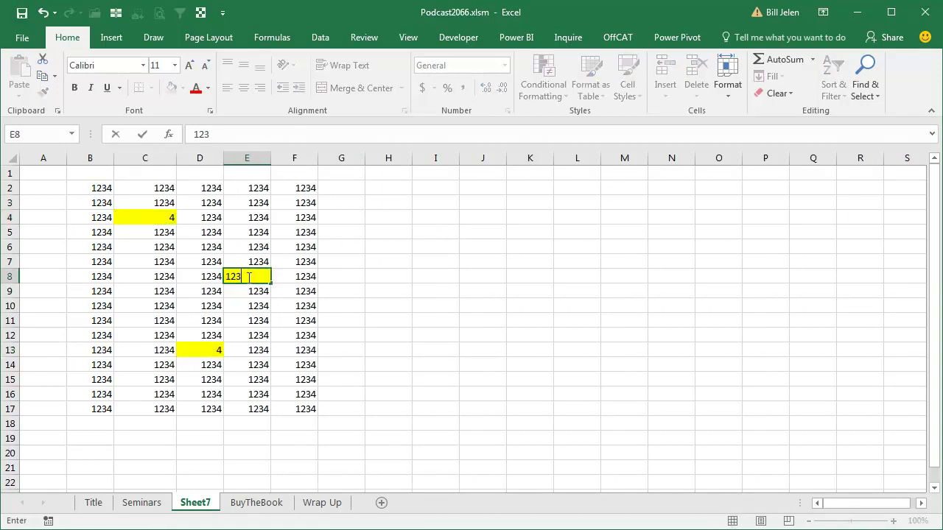
key("Return")
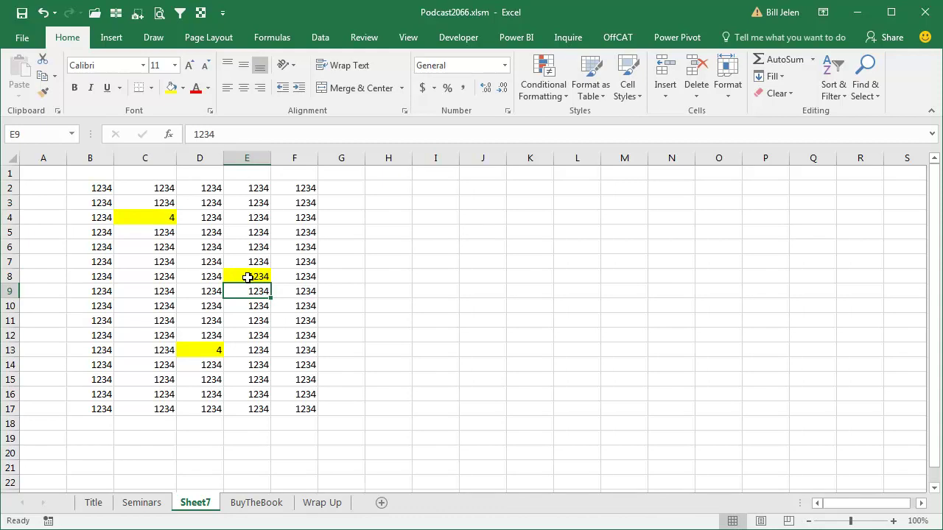
key("ctrl+z")
key("ctrl+z")
key("ctrl+z")
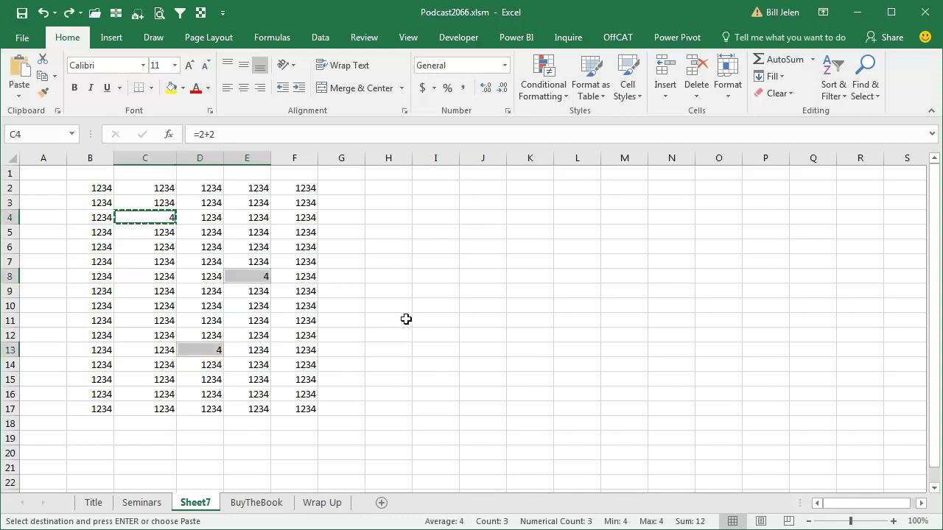
left_click(254, 324)
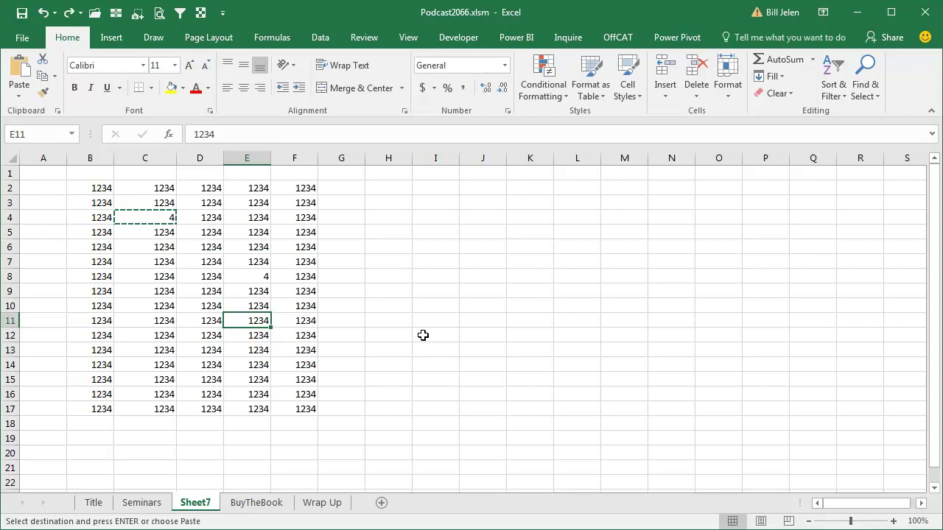
left_click(388, 234)
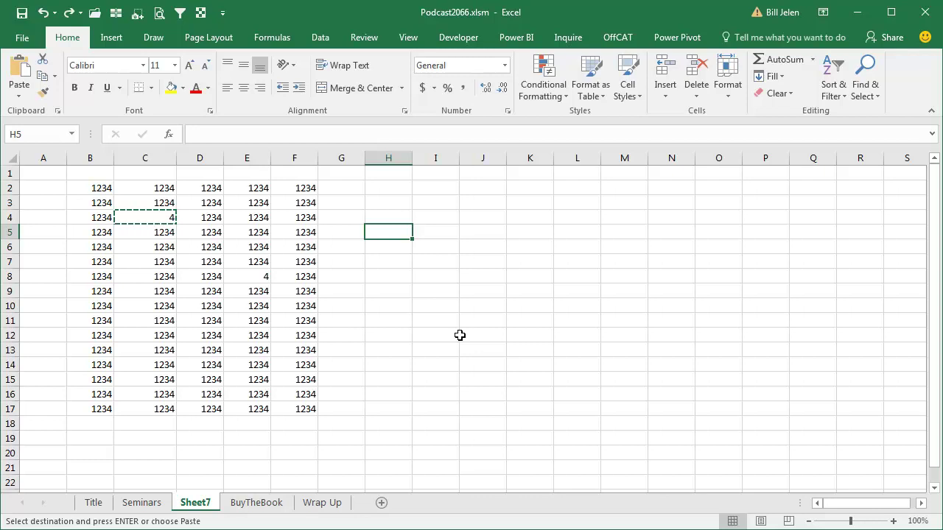
type("=has")
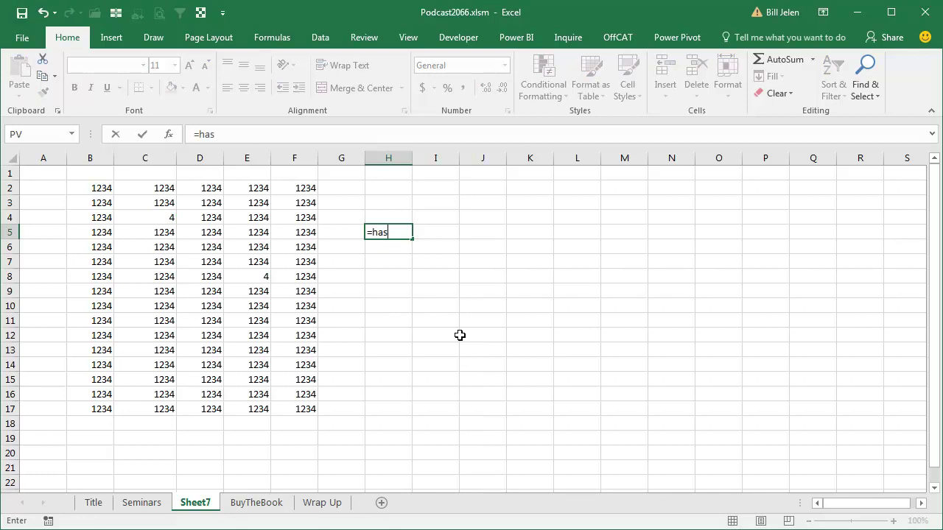
type("formula")
key("Escape")
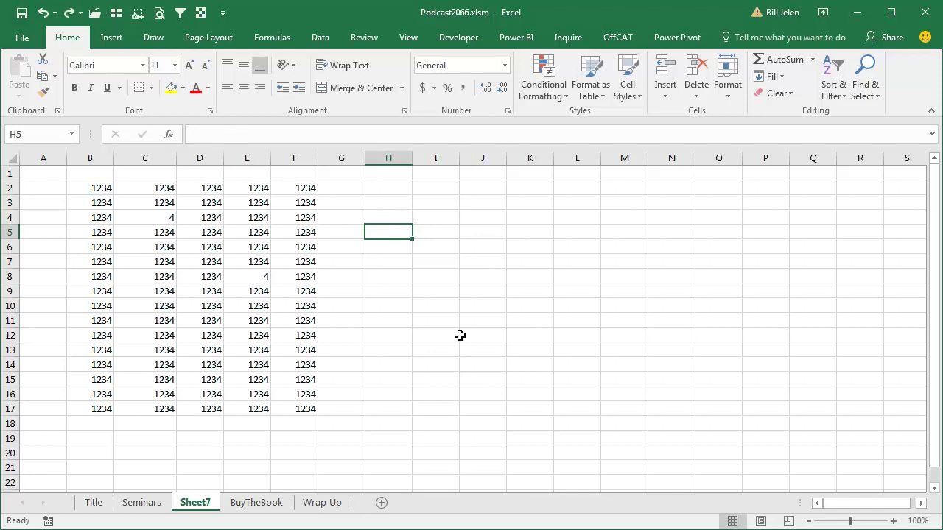
key("Down")
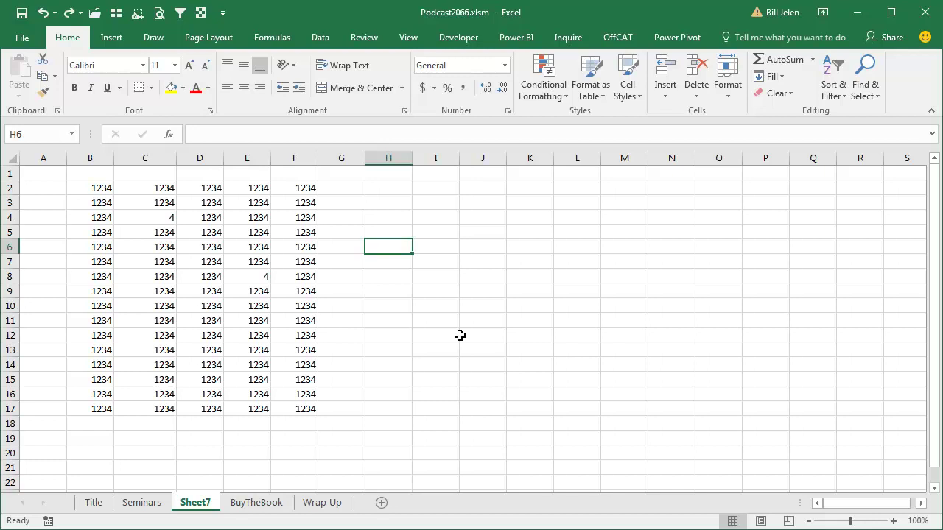
type("=form")
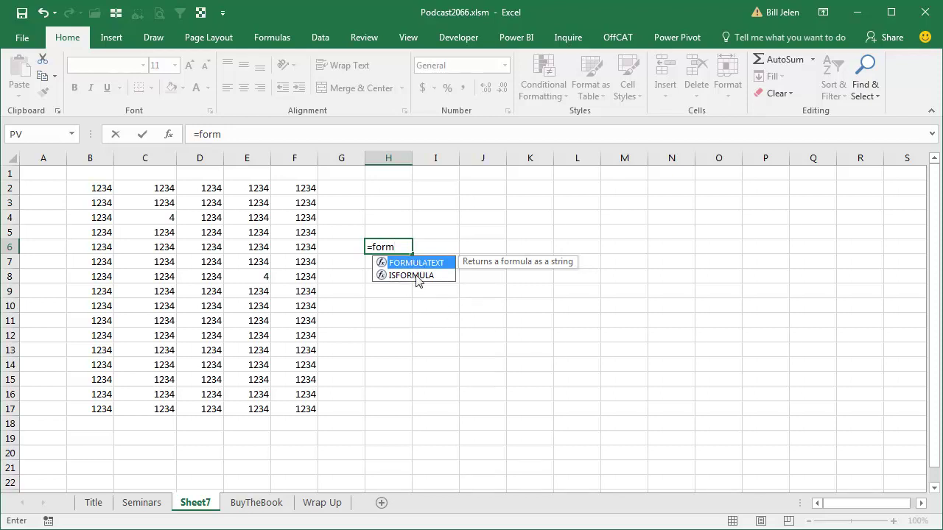
double_click(417, 278)
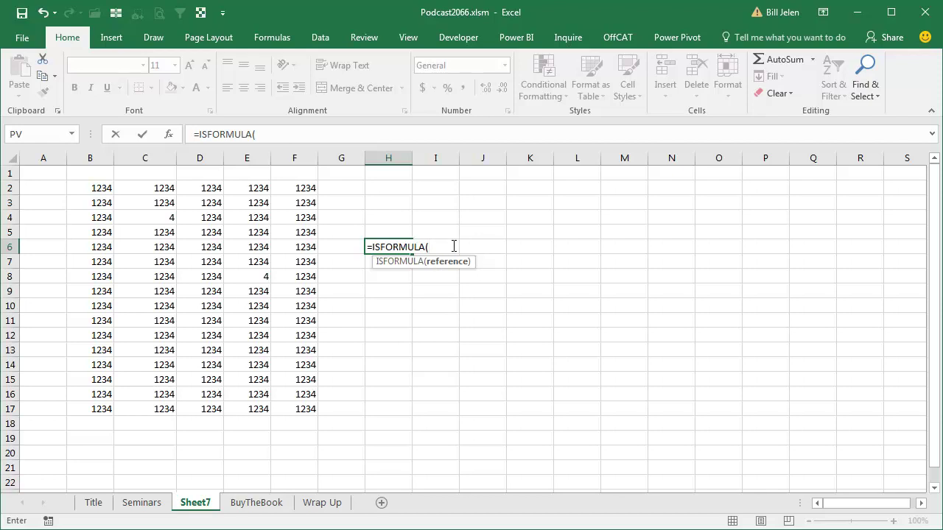
key("Escape")
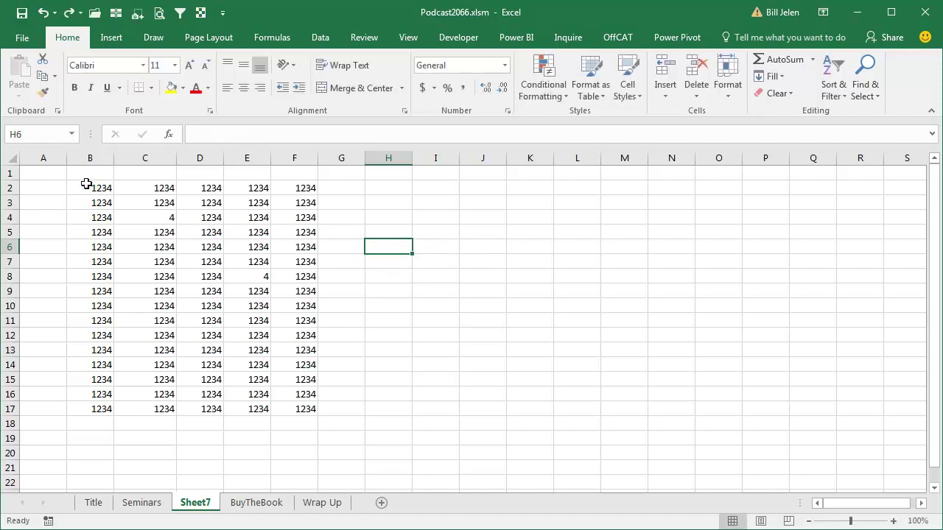
Step: Start a new formula-based conditional formatting rule for the B2:F17 grid
left_click_drag(86, 184, 296, 408)
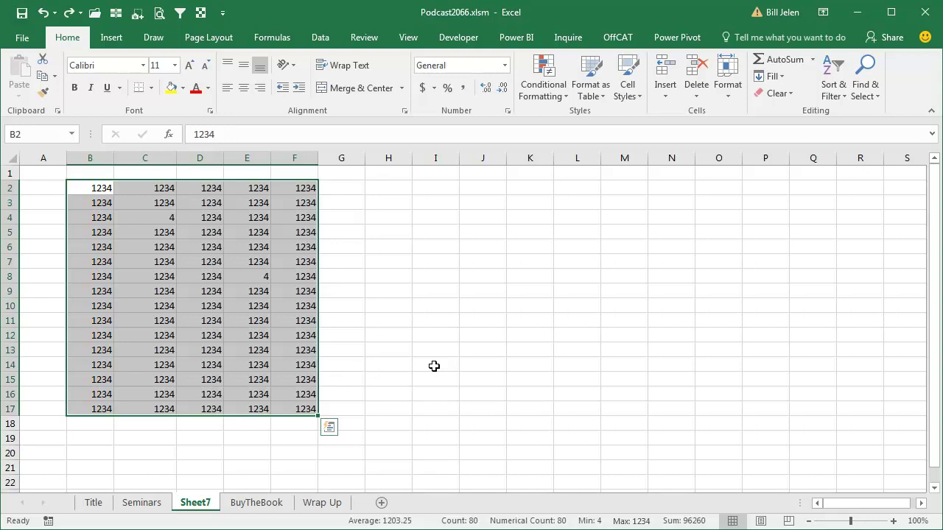
left_click(560, 103)
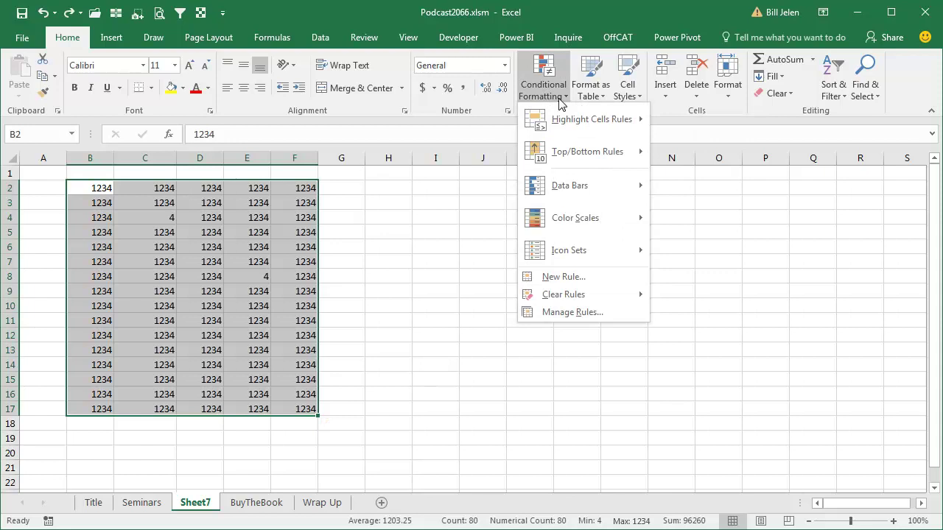
left_click(561, 277)
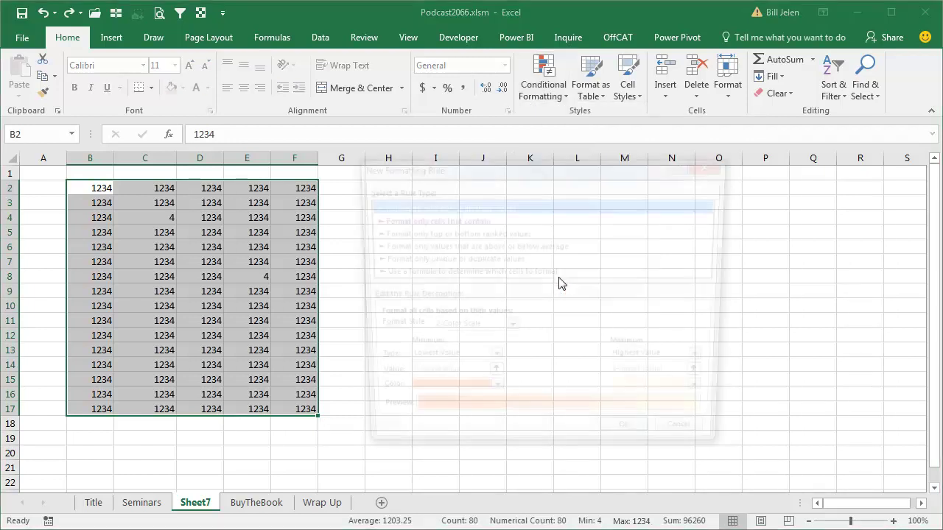
left_click(489, 274)
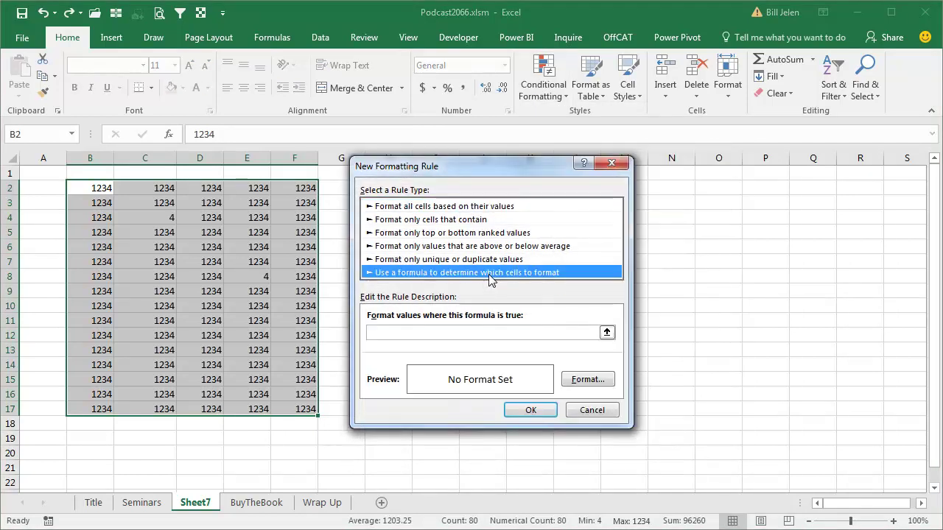
Step: Apply the rule =ISFORMULA(B2) with a peach fill to shade formula cells
left_click(376, 332)
type("=IS")
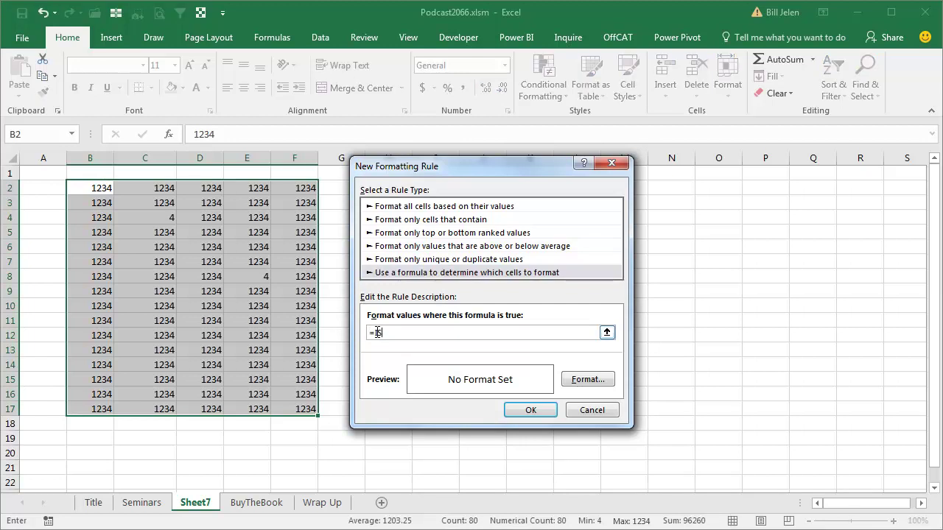
type("FORMULA(B2)")
left_click(588, 380)
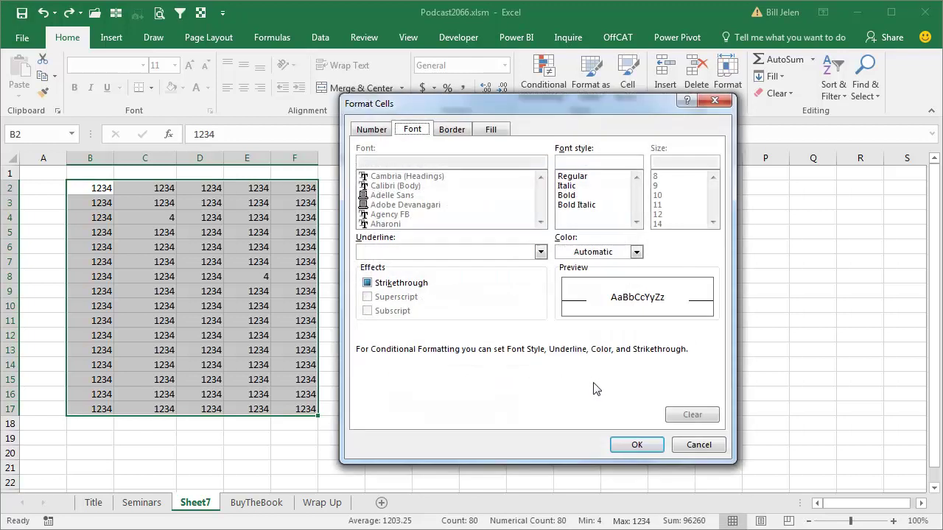
left_click(501, 131)
left_click(490, 211)
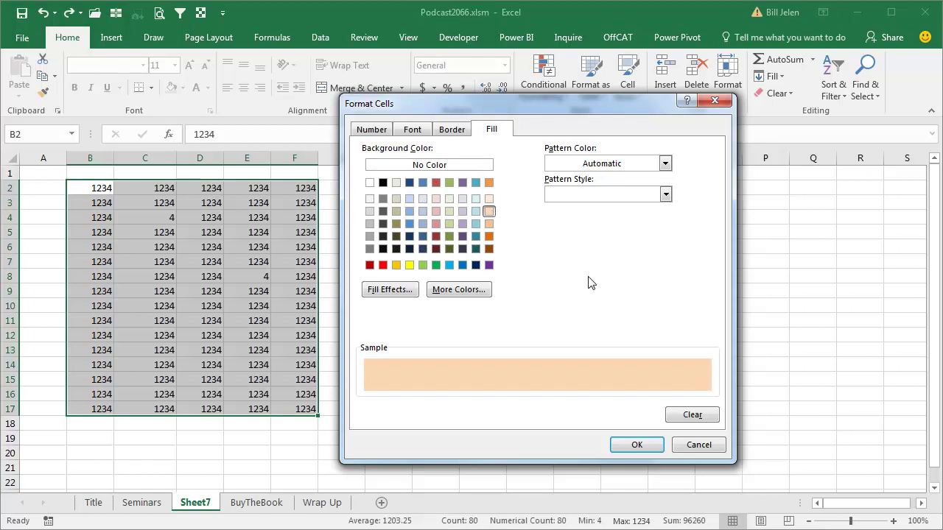
left_click(636, 445)
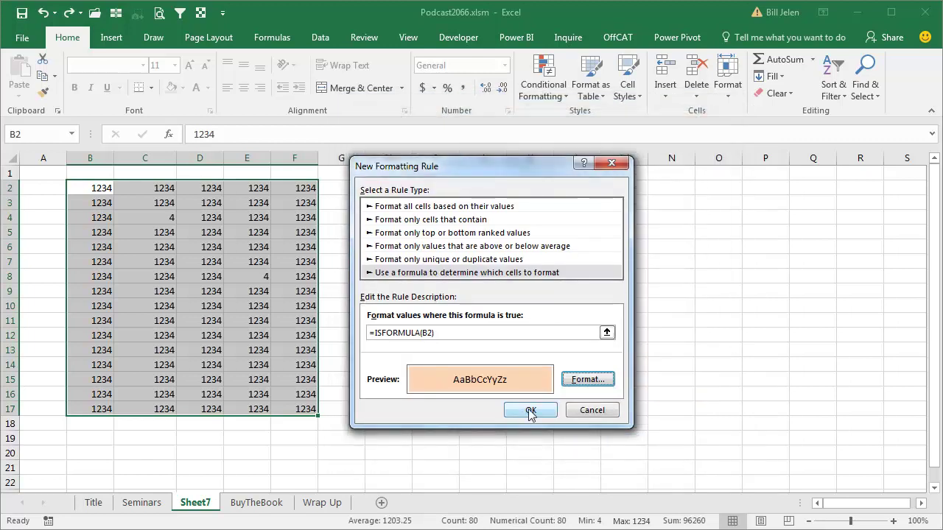
left_click(531, 412)
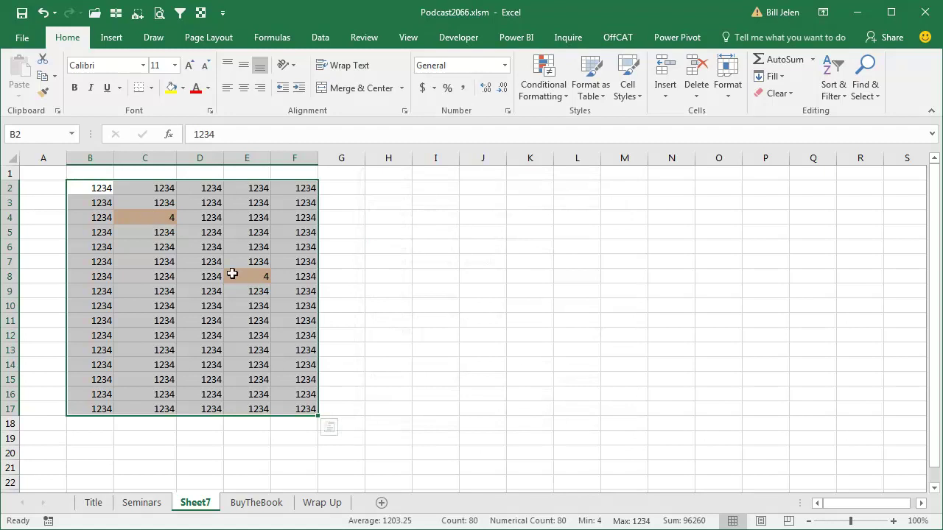
Step: Add an AutoSum formula in C12 totalling 11110
left_click(164, 330)
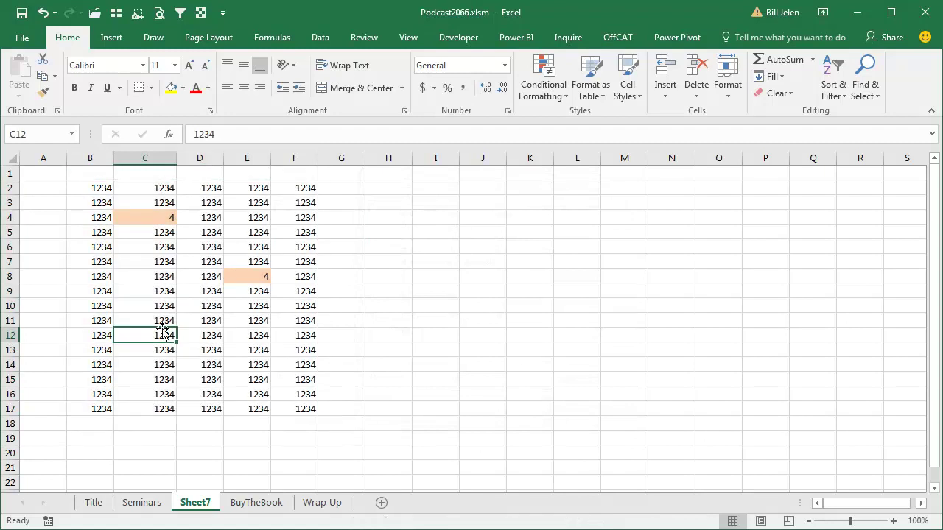
key("alt+equal")
key("Return")
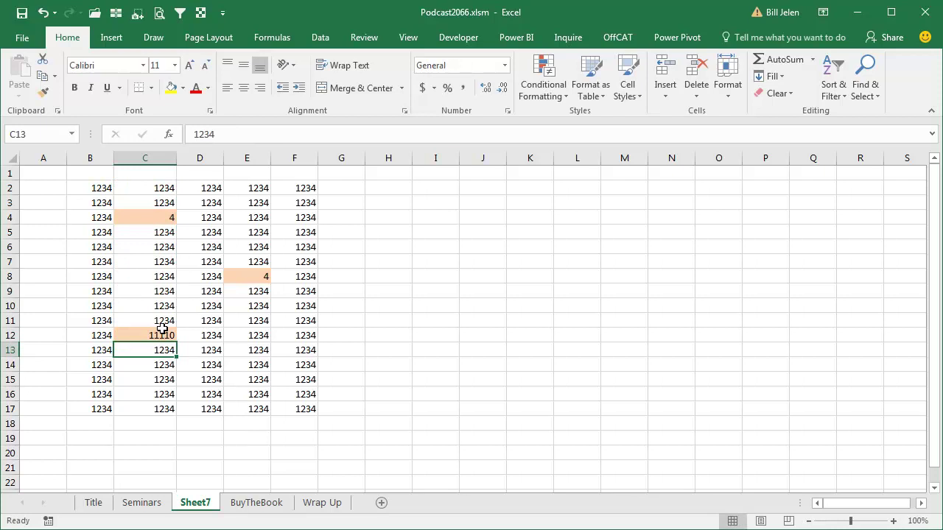
Step: Replace E8's formula with the constant 1234, removing its peach shading
key("Up")
key("Up")
key("Up")
key("Up")
key("Right")
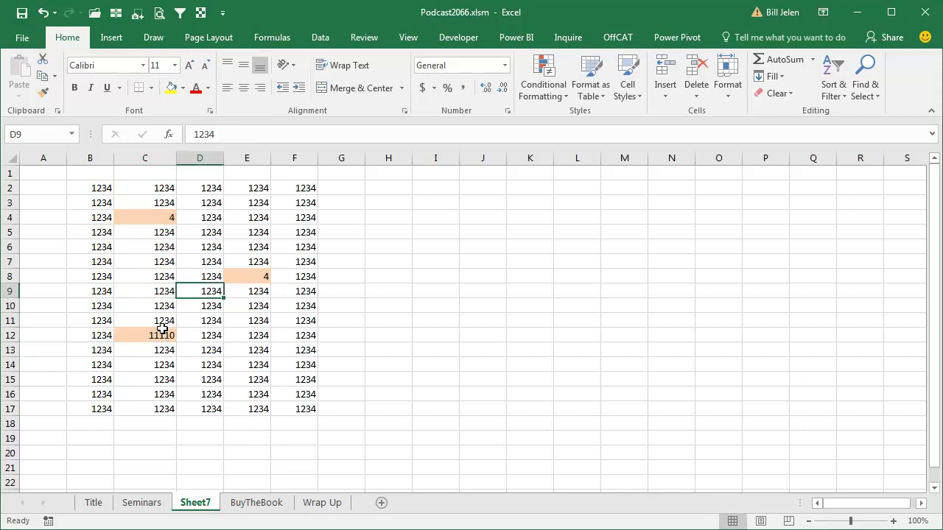
key("Up")
key("Right")
type("1234")
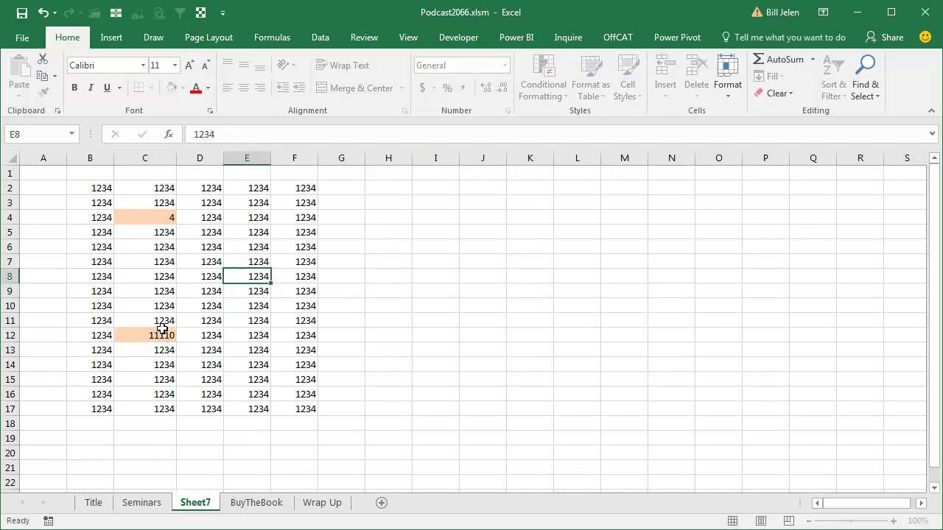
key("Return")
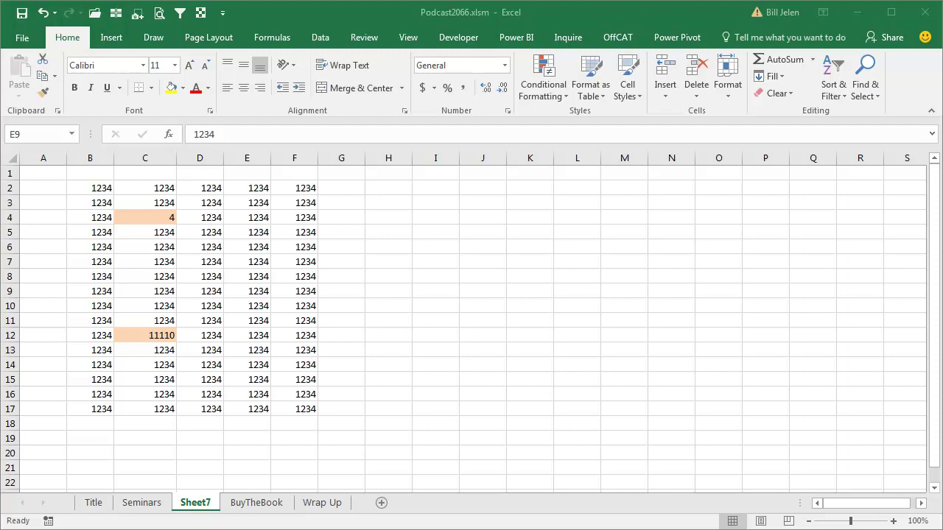
Step: Switch to the BuyTheBook sheet
left_click(257, 503)
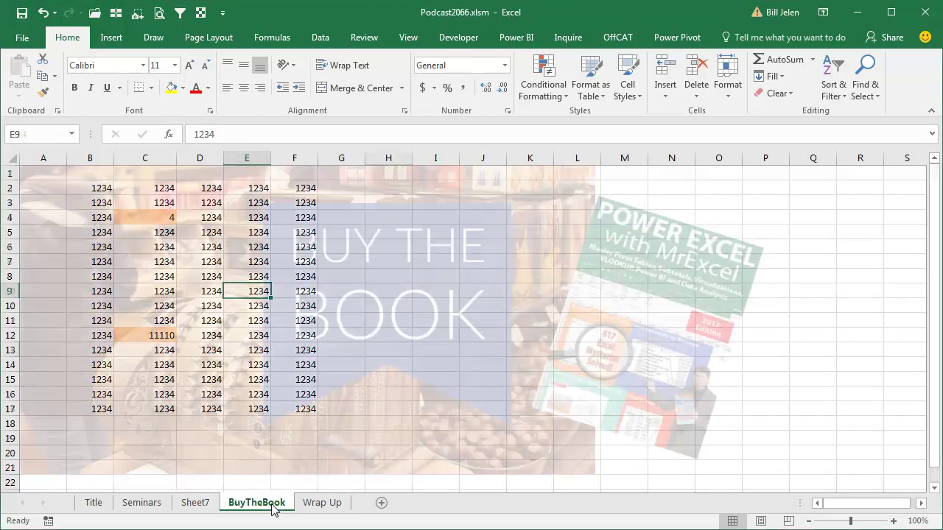